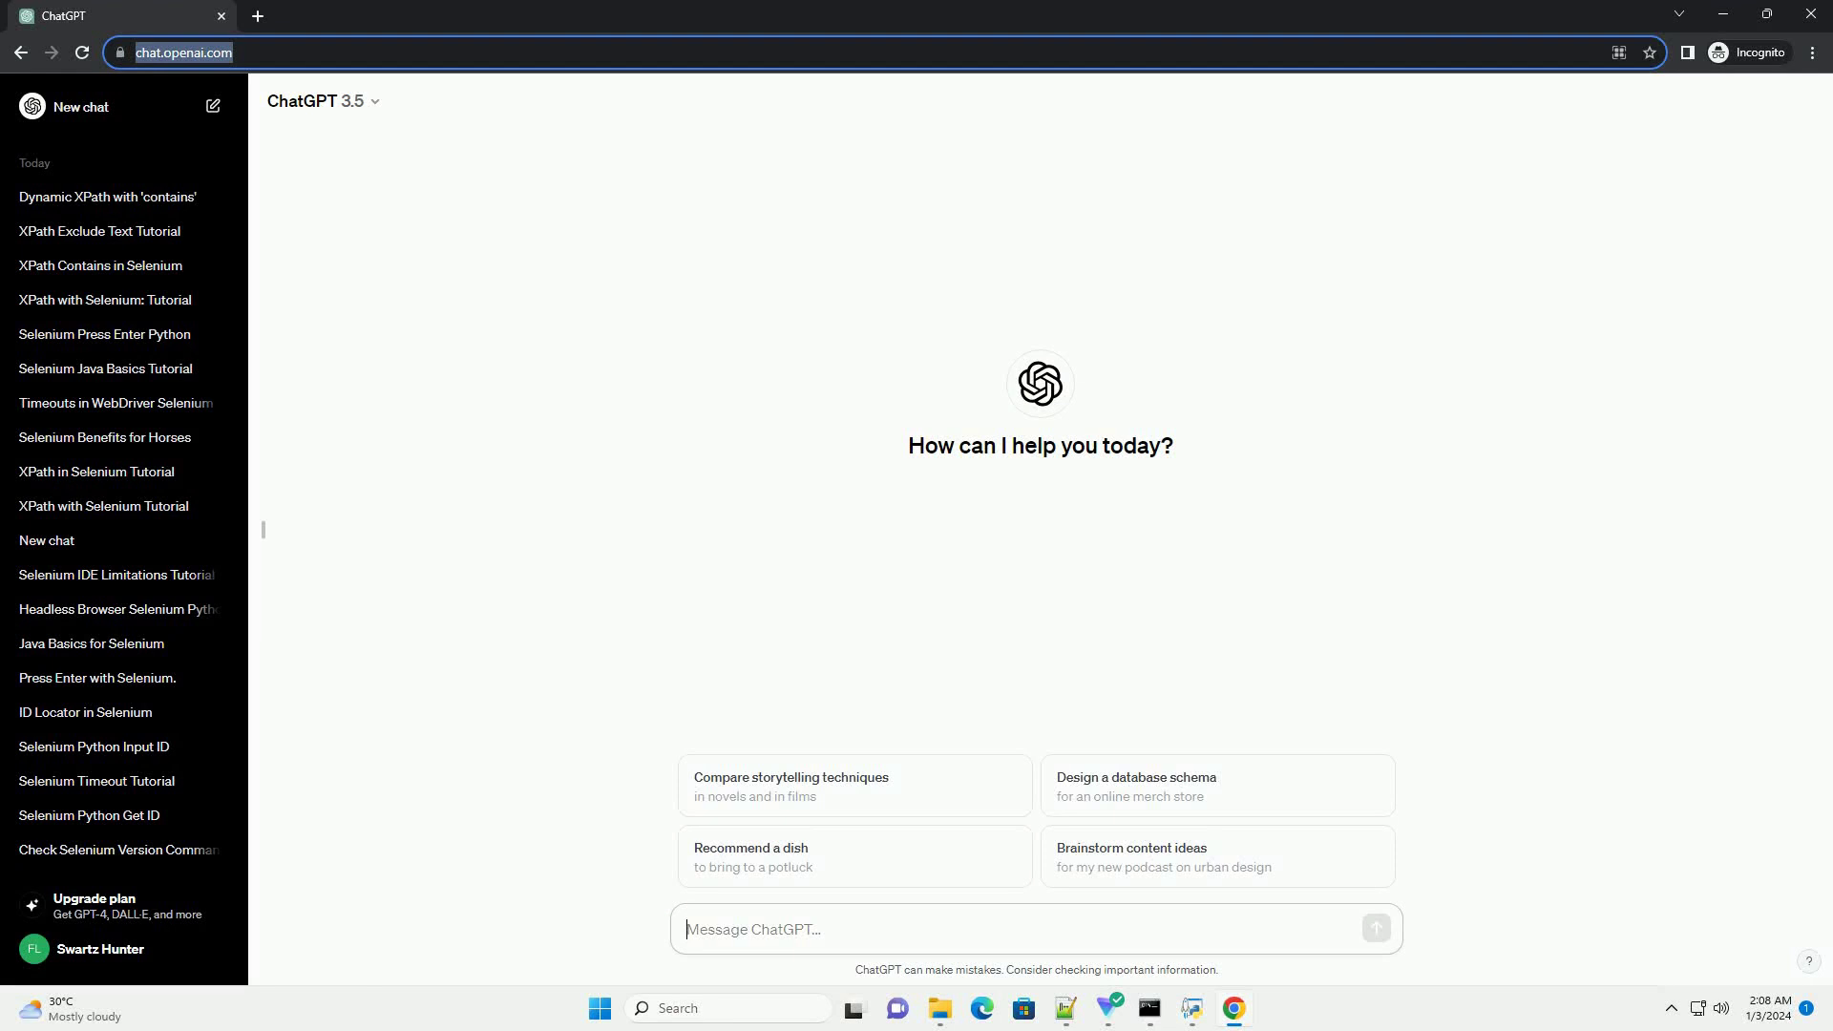
type("write an informative tutorial about python selenium webdriver find element by id with code example")
Submit the request for a Python Selenium find-element-by-id tutorial with a code example.
key("Return")
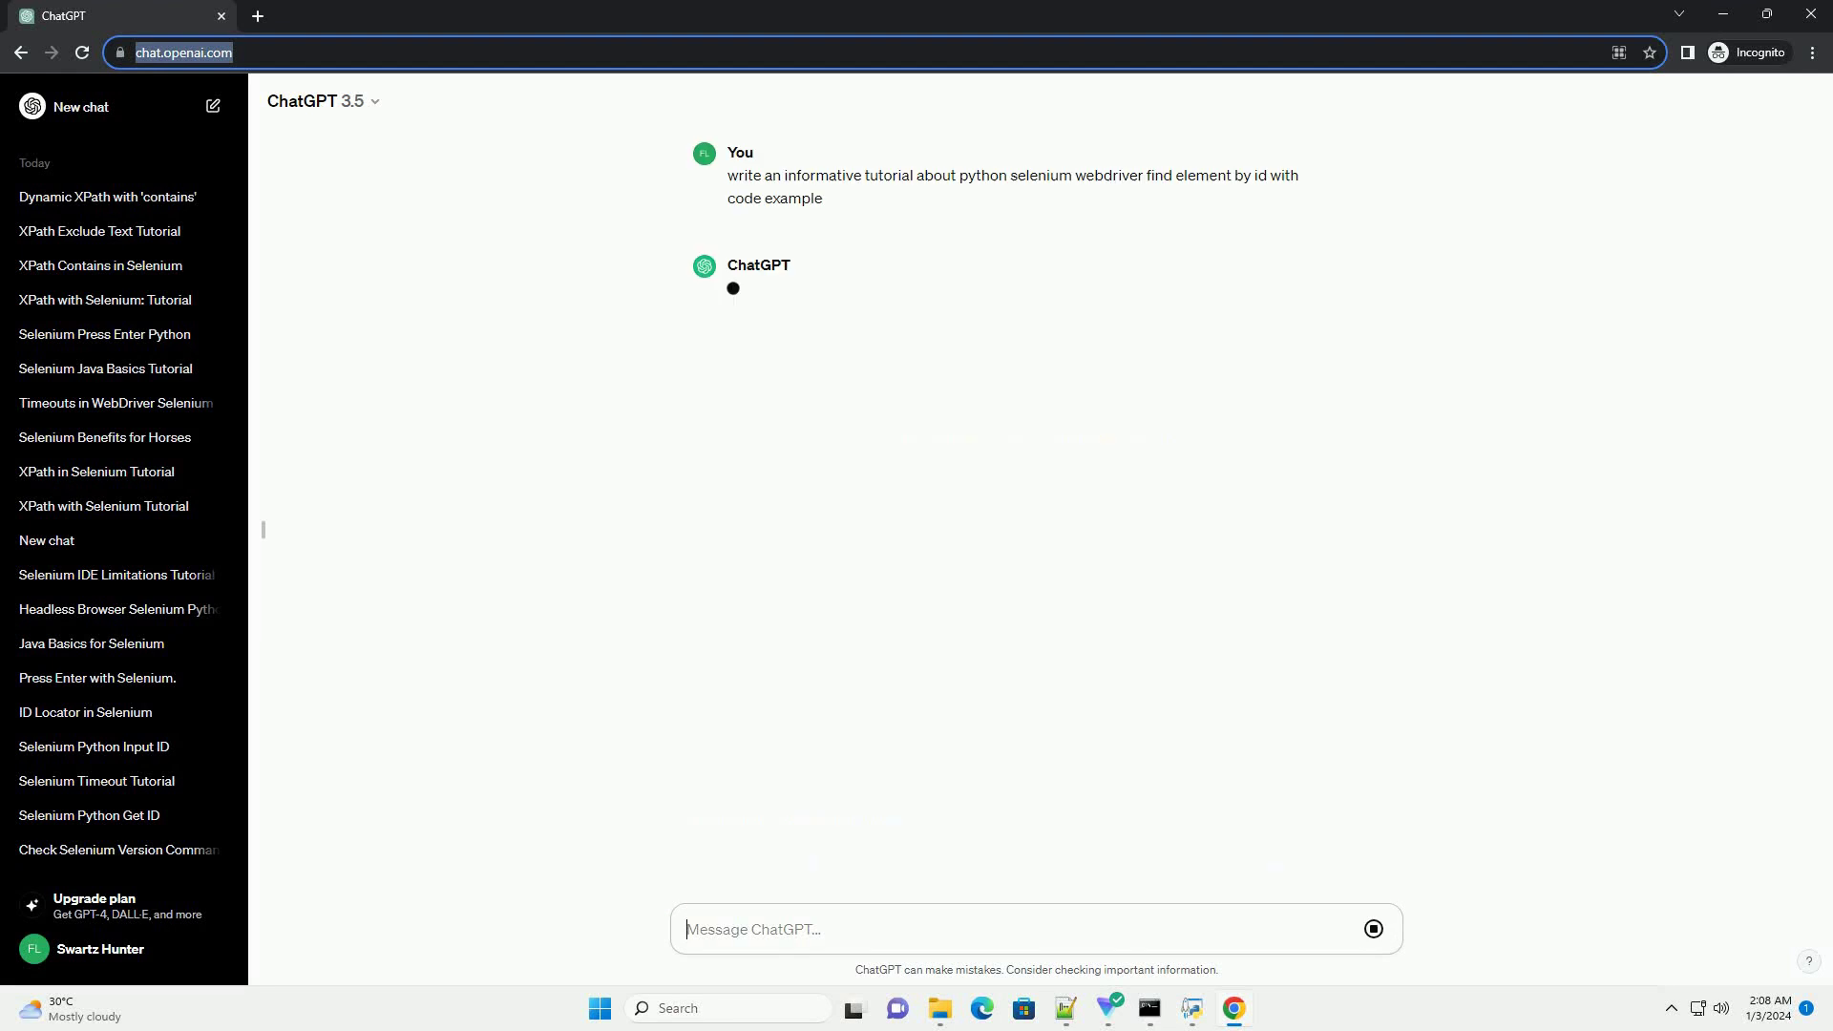